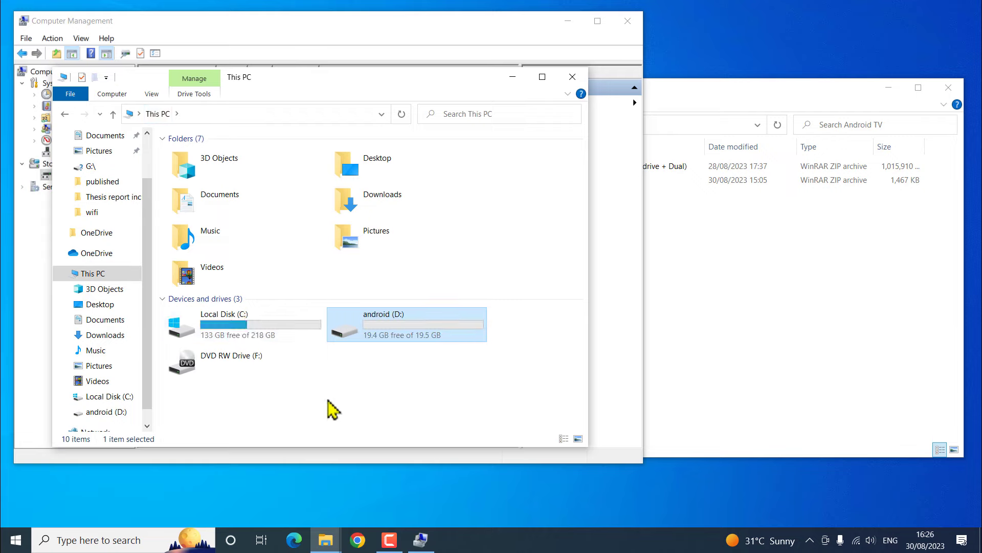
Close Computer Management and the extra This PC window, and arrange the remaining This PC and Android TV windows side by side.
{"action": "left_click", "coordinate": [246, 327]}
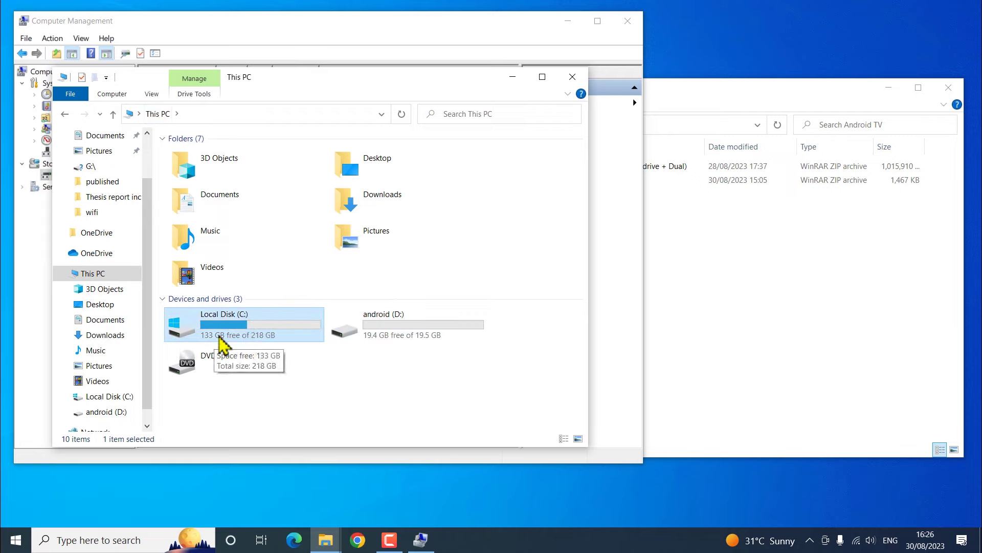
{"action": "left_click", "coordinate": [389, 334]}
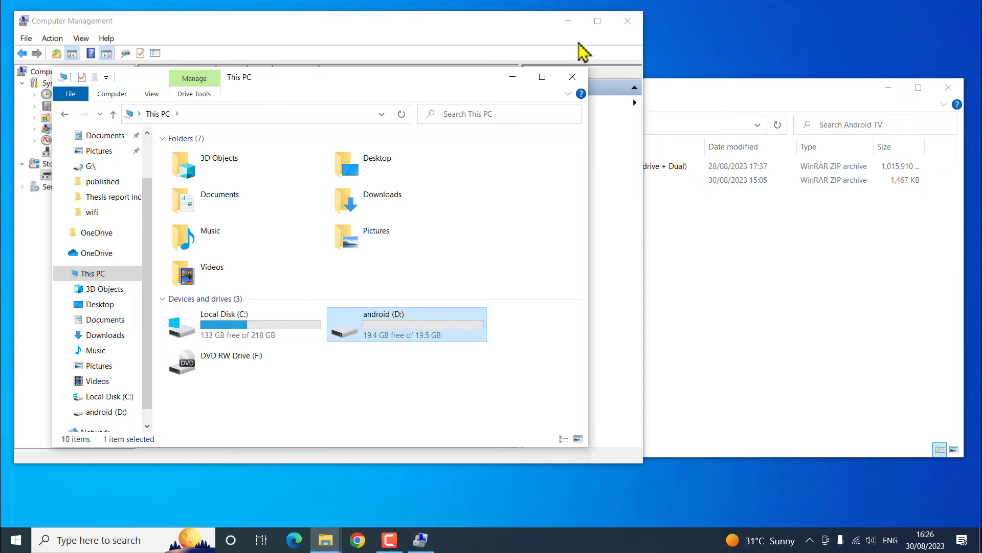
{"action": "left_click", "coordinate": [628, 21]}
{"action": "left_click", "coordinate": [528, 59]}
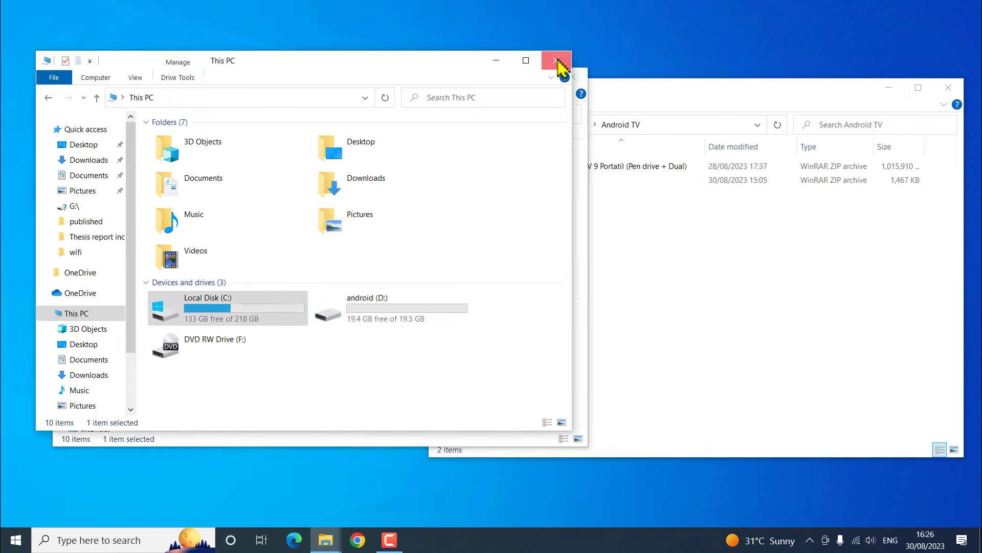
{"action": "left_click", "coordinate": [556, 60]}
{"action": "left_click_drag", "start_coordinate": [411, 82], "coordinate": [384, 76]}
{"action": "left_click_drag", "start_coordinate": [609, 104], "coordinate": [642, 91]}
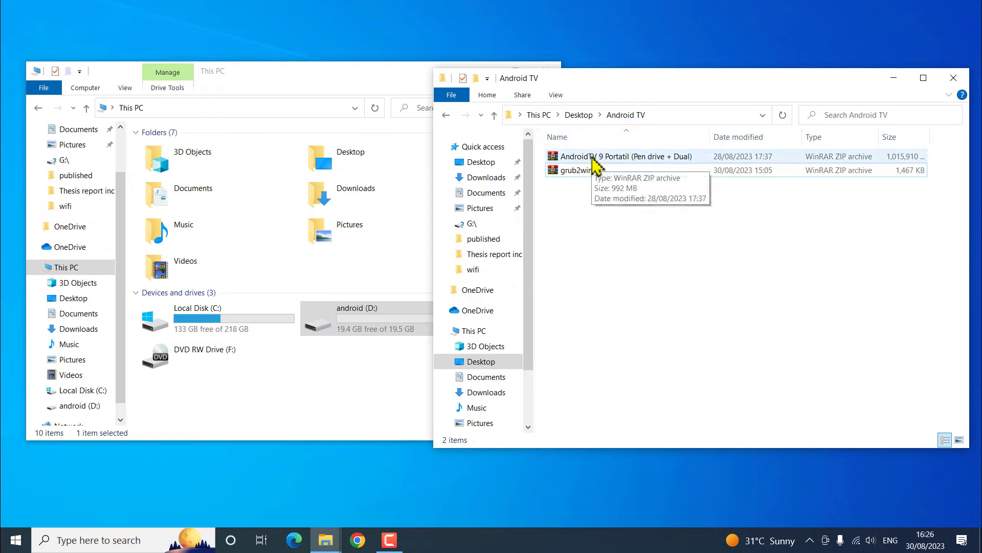
Extract the "AndroidTV 9 Portatil (Pen drive + Dual)" archive within the Android TV folder and copy the extracted disc image to the android (D:) drive.
{"action": "right_click", "coordinate": [594, 157]}
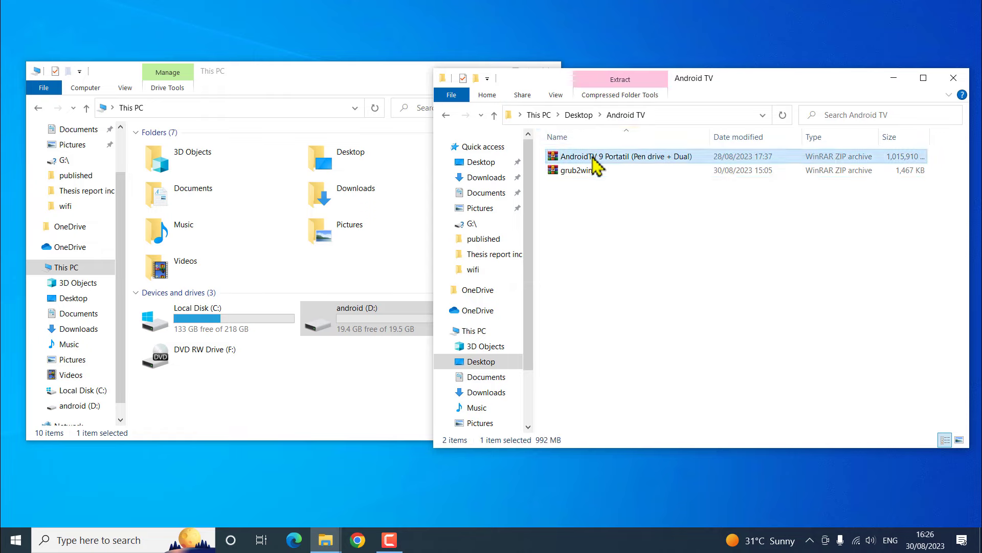
{"action": "left_click", "coordinate": [625, 226]}
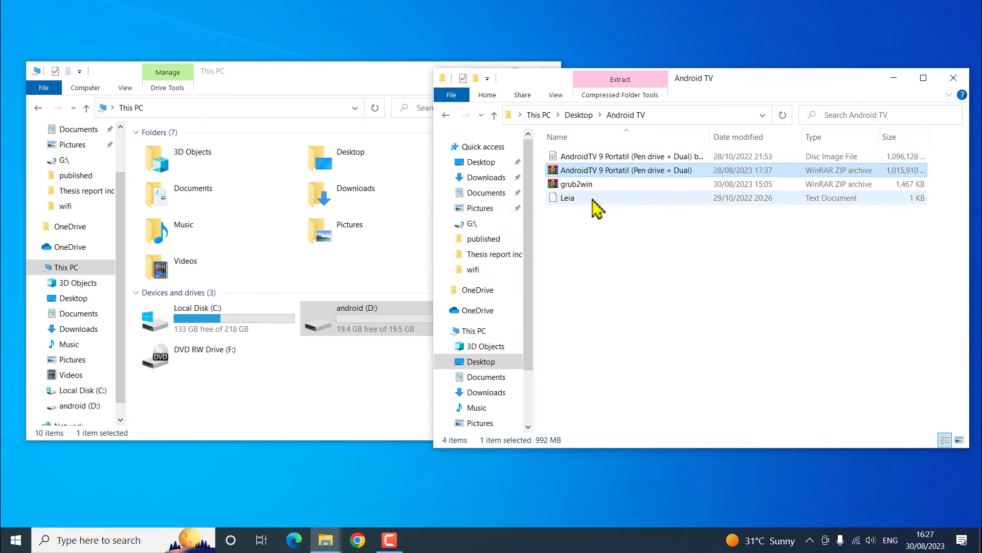
{"action": "left_click", "coordinate": [366, 325]}
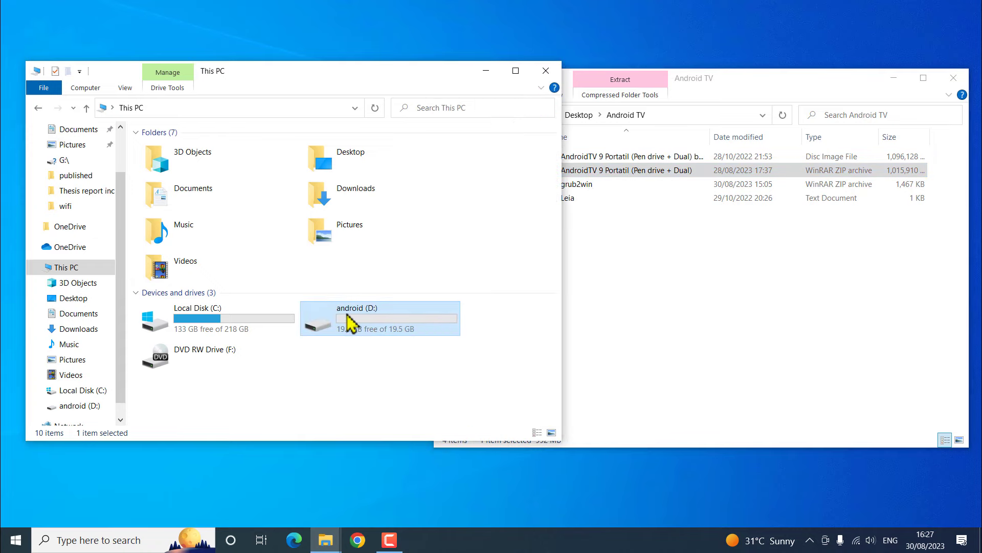
{"action": "double_click", "coordinate": [371, 320]}
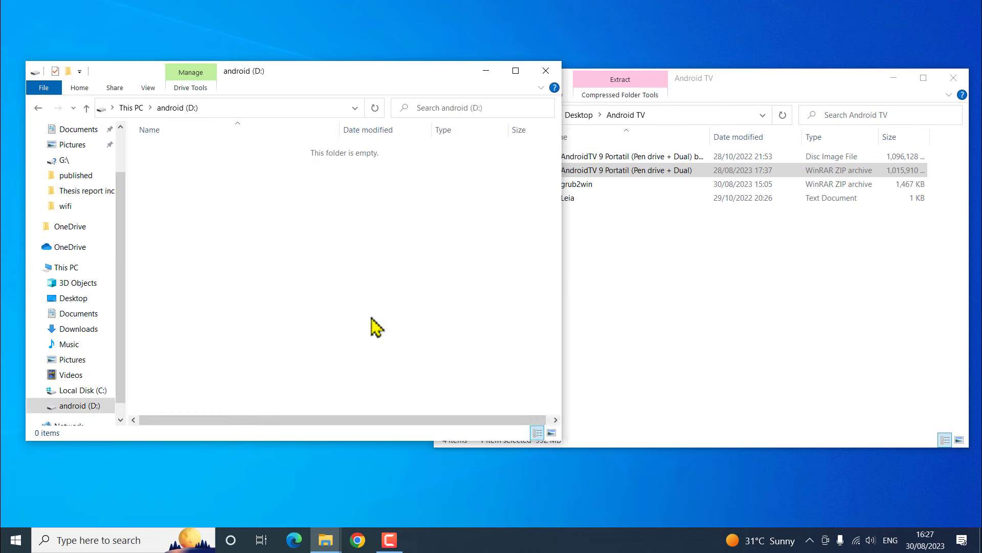
{"action": "left_click", "coordinate": [672, 319]}
{"action": "left_click_drag", "start_coordinate": [589, 159], "coordinate": [310, 238]}
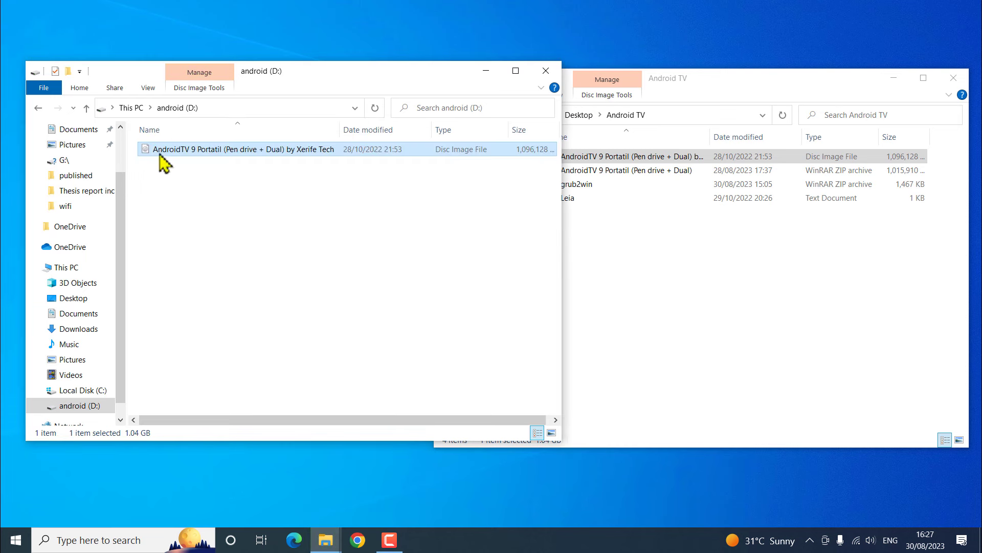
Extract the AndroidTV 9 Portatil disc image directly into the root of android (D:) and delete the disc image from that drive.
{"action": "right_click", "coordinate": [165, 160]}
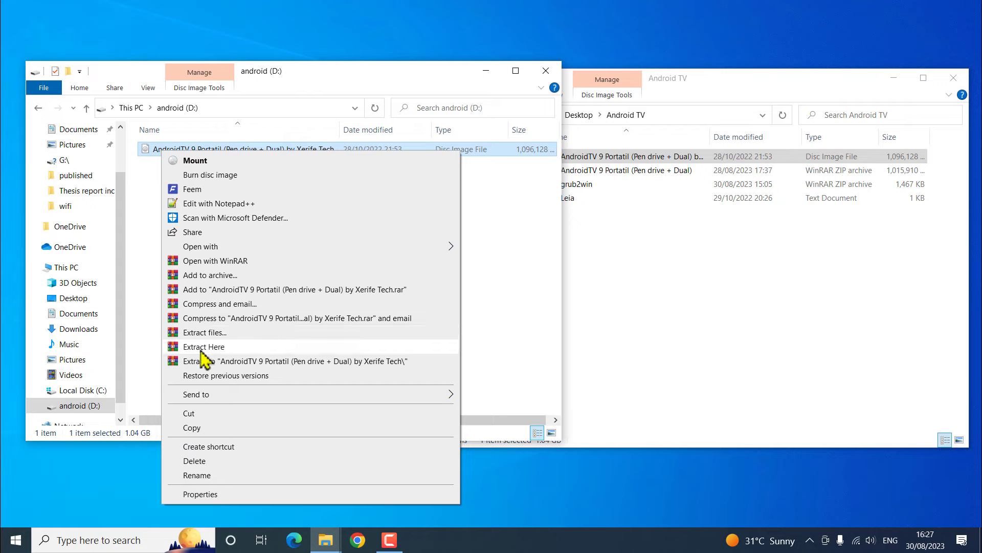
{"action": "left_click", "coordinate": [173, 350]}
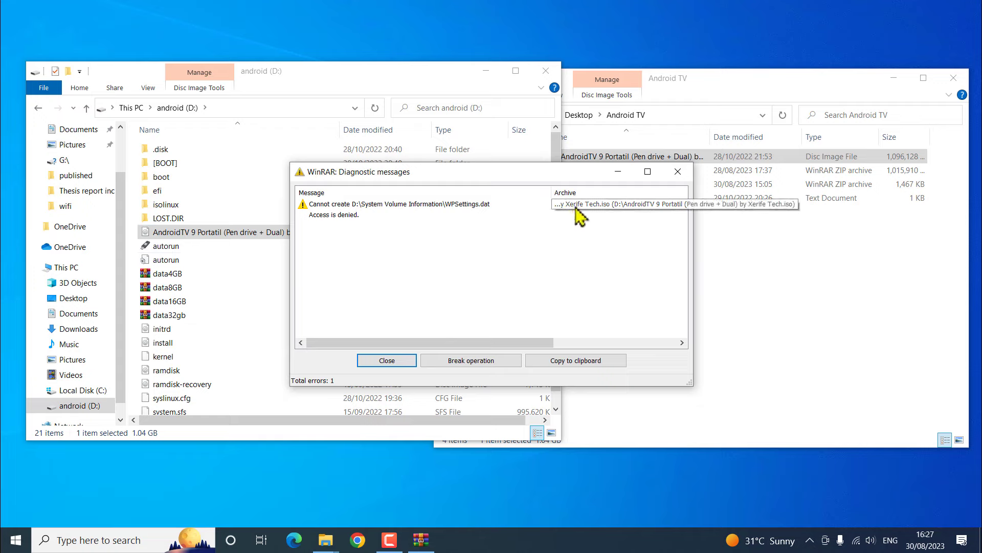
{"action": "left_click", "coordinate": [386, 361]}
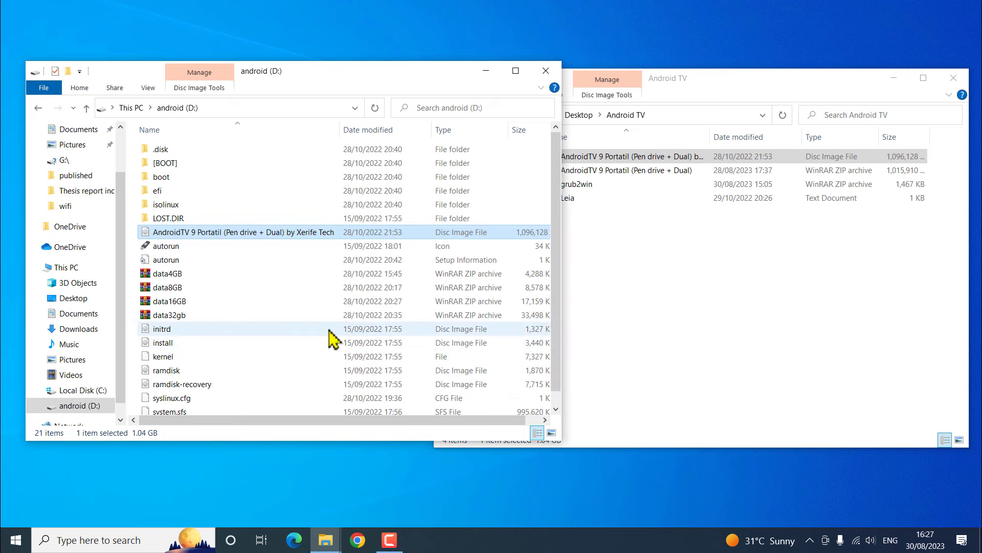
{"action": "right_click", "coordinate": [158, 236]}
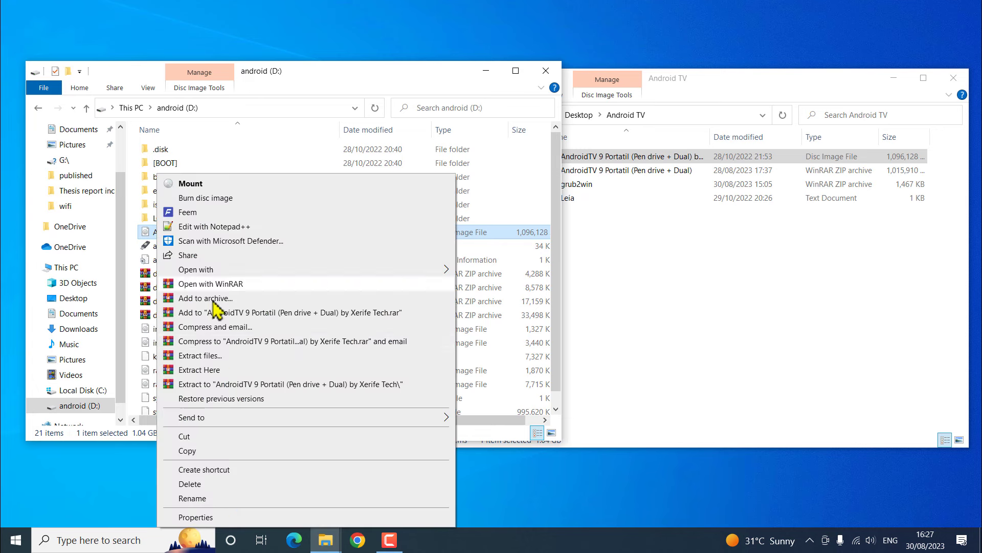
{"action": "left_click", "coordinate": [198, 485]}
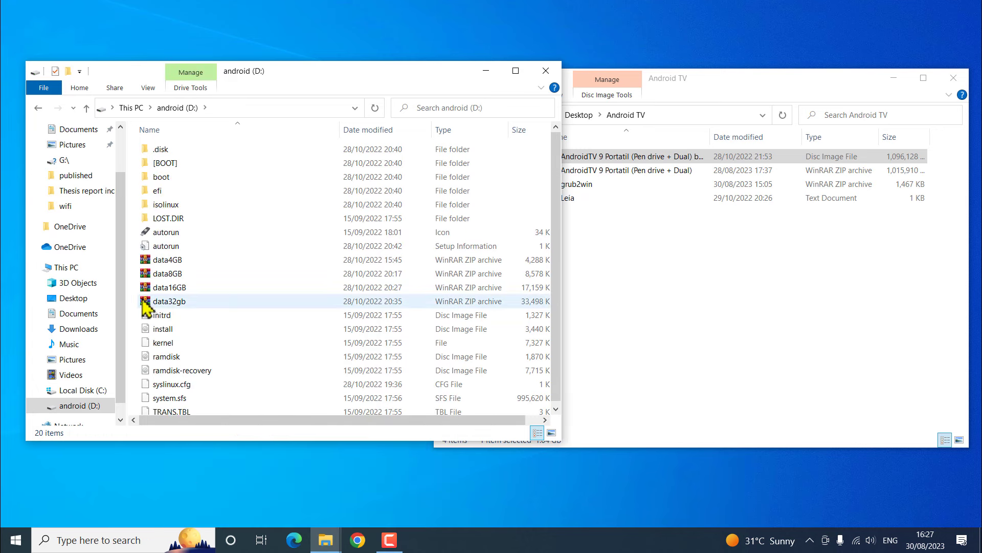
Review the data4GB, data8GB, data16GB and data32gb archives on the android (D:) drive.
{"action": "left_click_drag", "start_coordinate": [134, 259], "coordinate": [204, 313]}
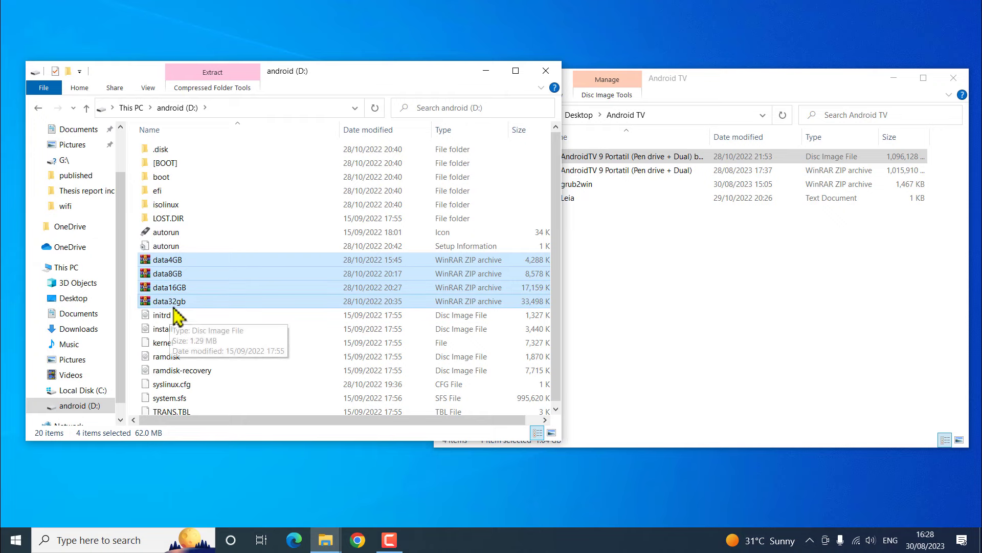
{"action": "left_click", "coordinate": [175, 304]}
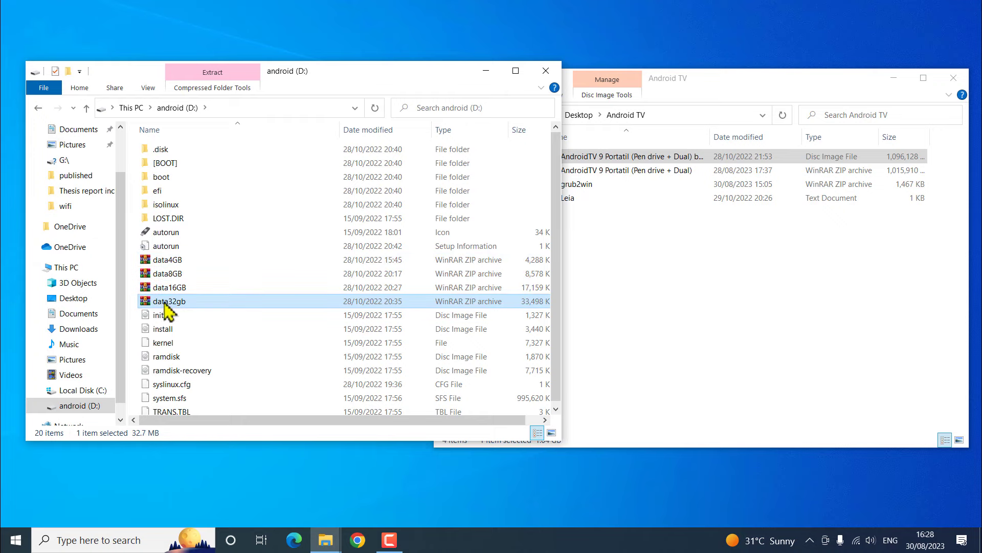
{"action": "left_click", "coordinate": [179, 290]}
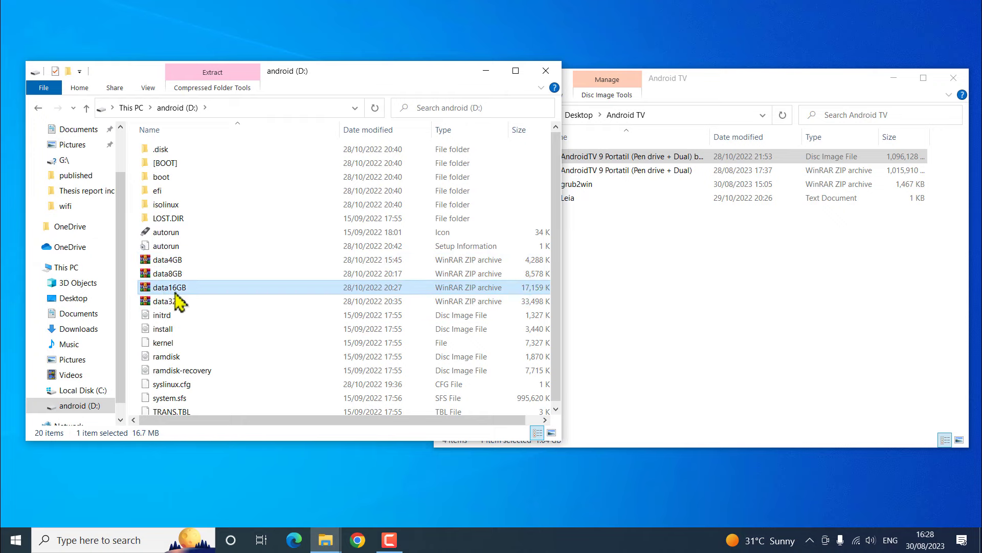
{"action": "left_click", "coordinate": [171, 275]}
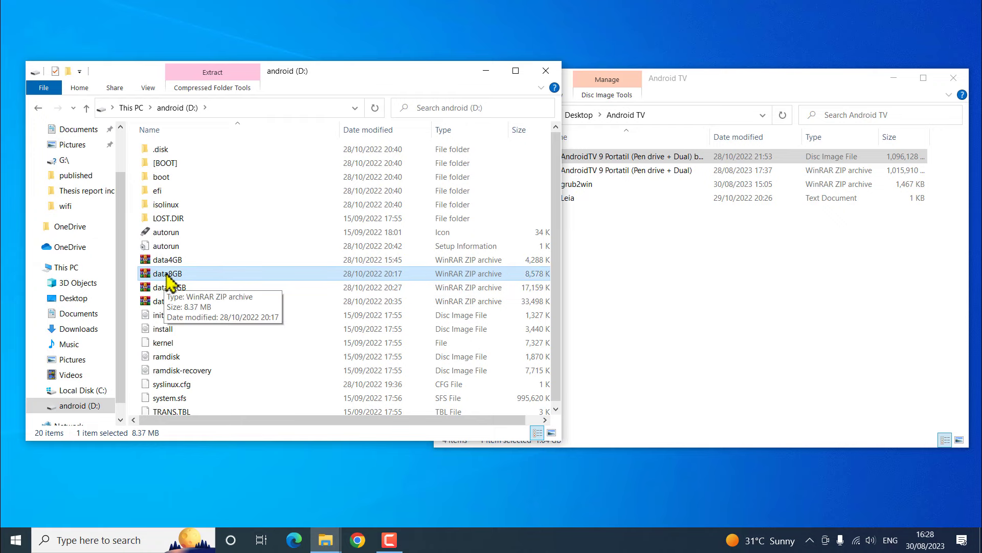
{"action": "left_click", "coordinate": [168, 264]}
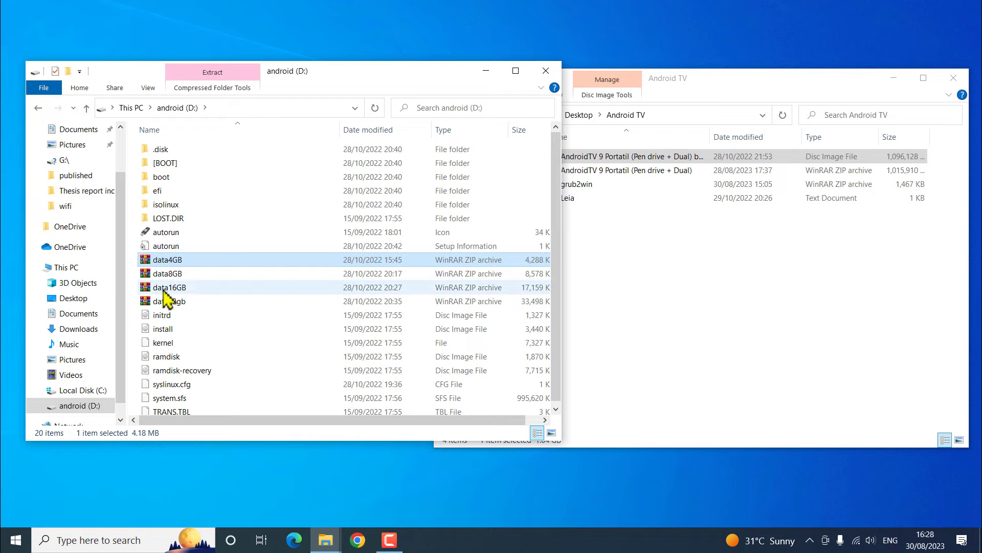
{"action": "left_click", "coordinate": [164, 287], "text": "ctrl"}
{"action": "left_click", "coordinate": [166, 302], "text": "ctrl"}
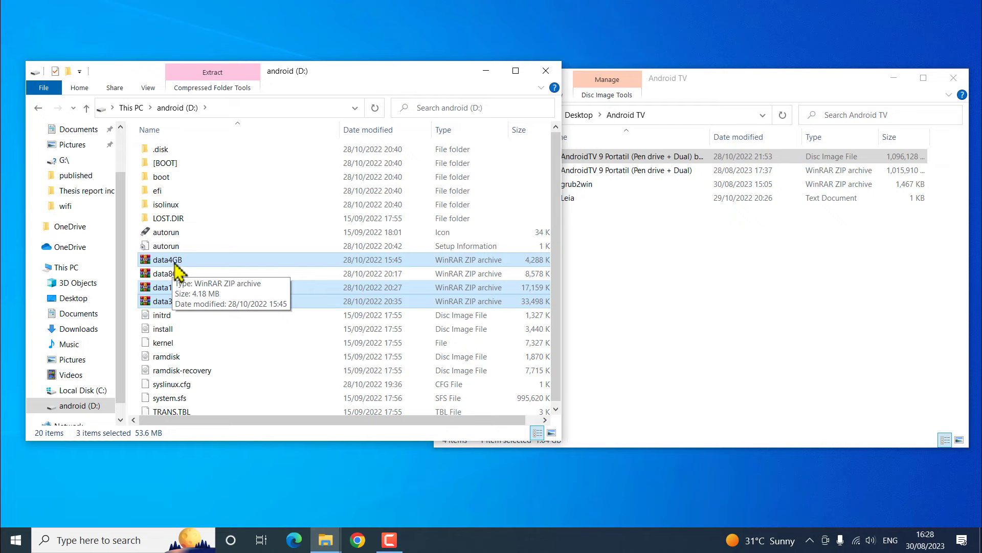
{"action": "left_click", "coordinate": [177, 260], "text": "ctrl"}
{"action": "left_click", "coordinate": [175, 274], "text": "ctrl"}
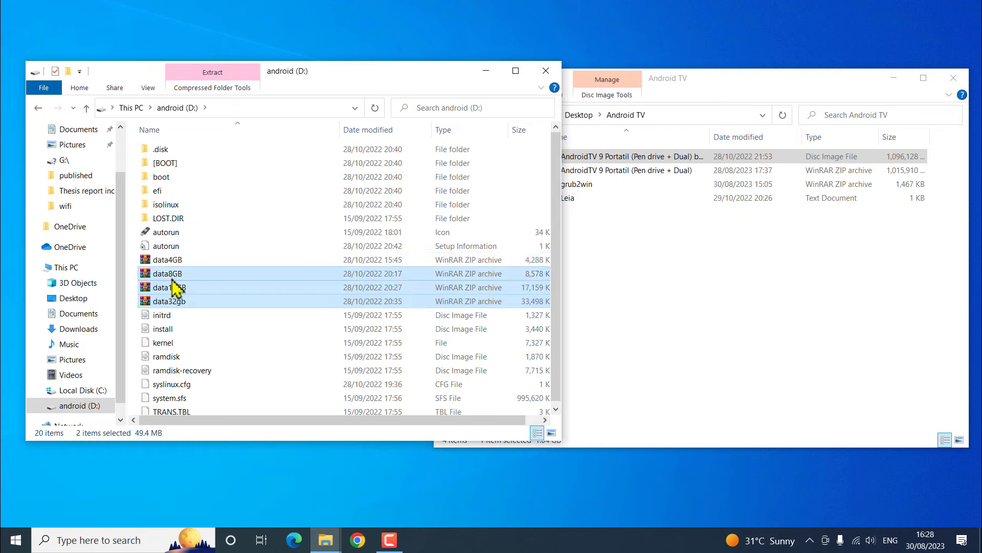
{"action": "right_click", "coordinate": [170, 287]}
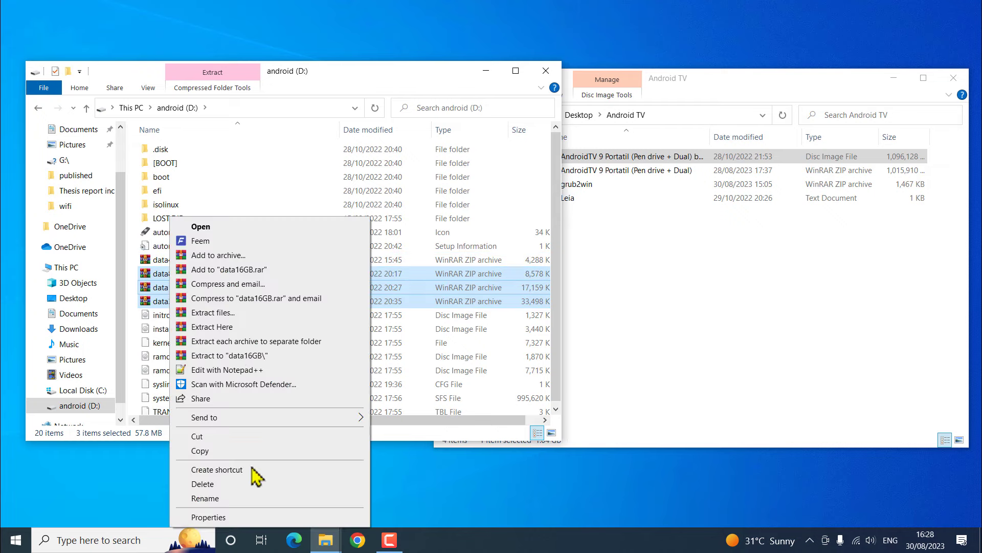
{"action": "left_click", "coordinate": [134, 285]}
Delete the data4GB, data16GB and data32gb archives from the android (D:) drive.
{"action": "left_click", "coordinate": [171, 262]}
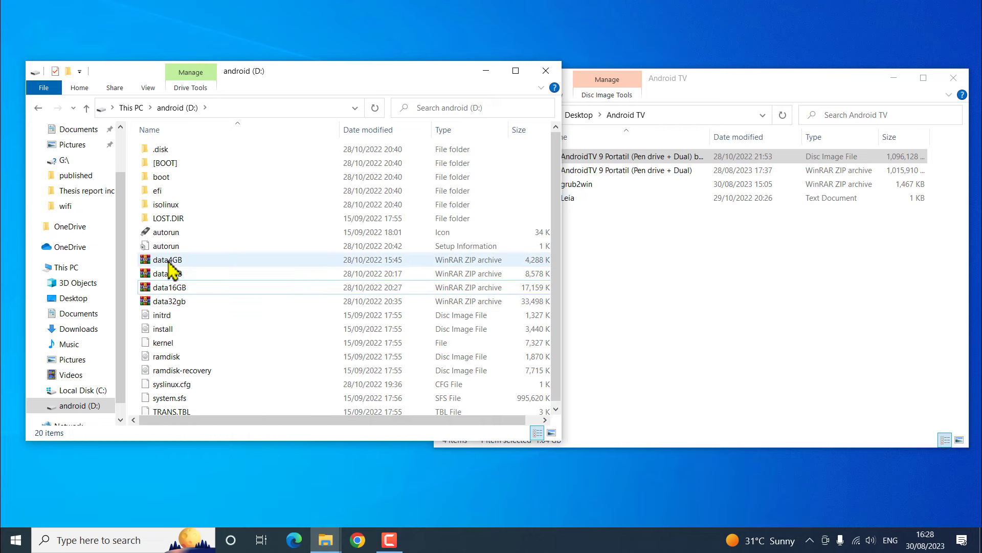
{"action": "left_click", "coordinate": [170, 287], "text": "ctrl"}
{"action": "left_click", "coordinate": [170, 301], "text": "ctrl"}
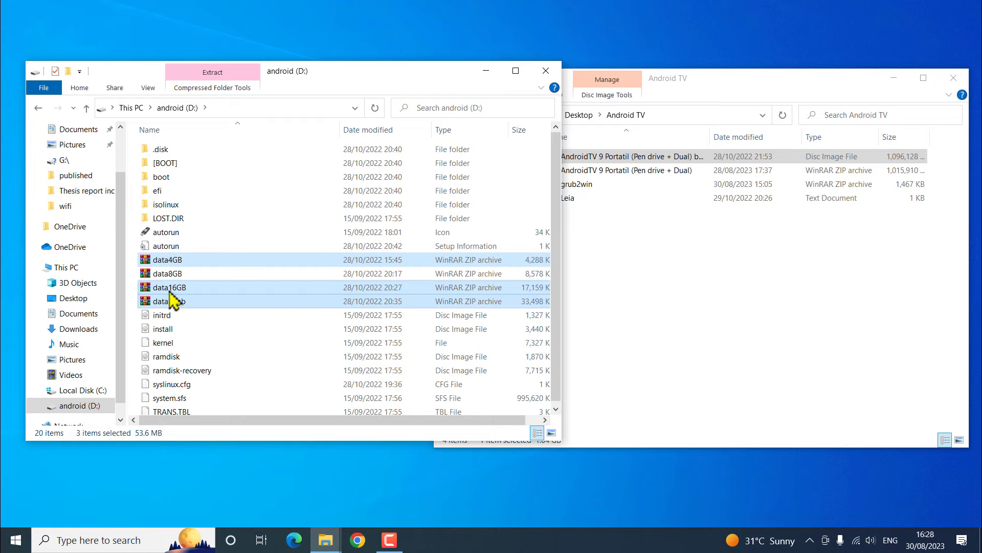
{"action": "right_click", "coordinate": [168, 290]}
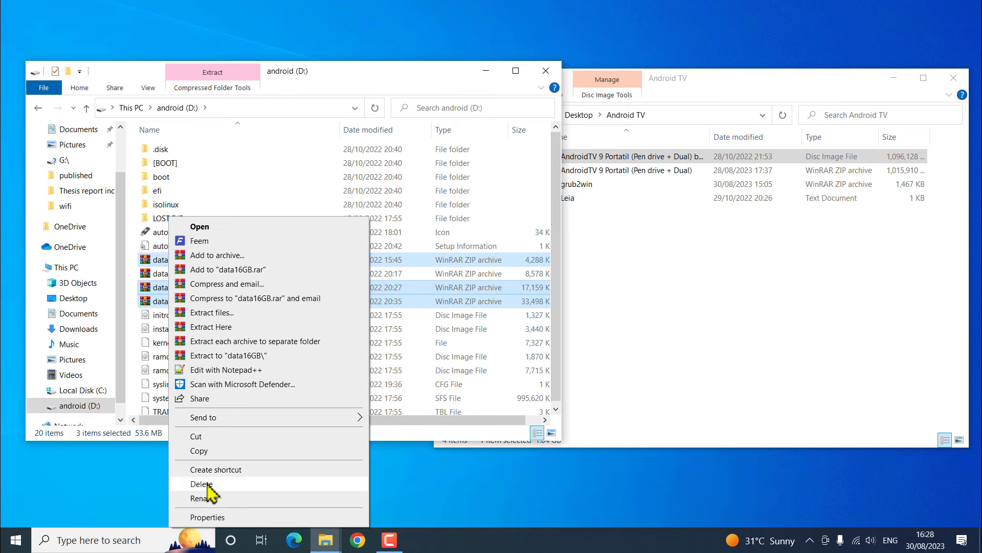
{"action": "left_click", "coordinate": [206, 484]}
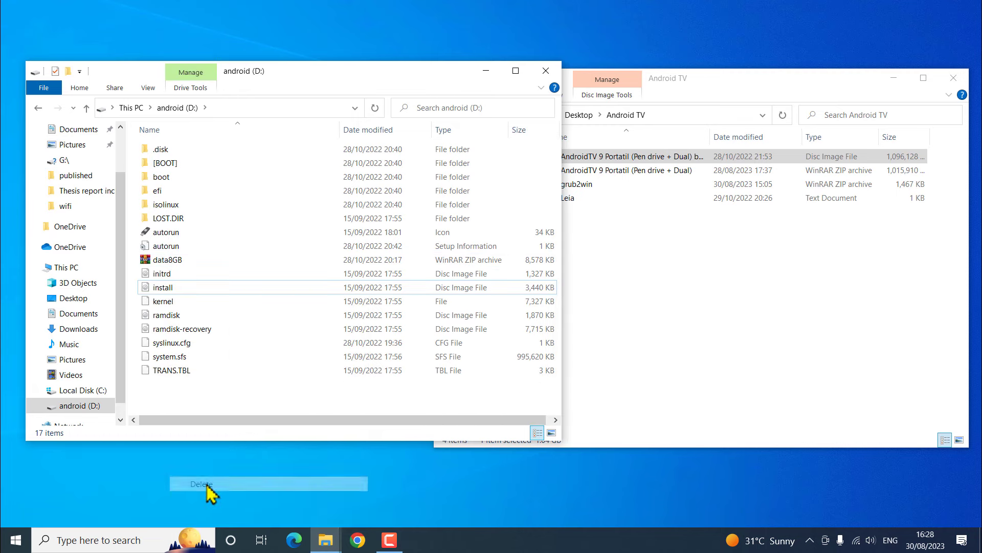
Extract the data8GB archive directly into the android (D:) drive and delete the archive.
{"action": "left_click", "coordinate": [171, 269]}
{"action": "right_click", "coordinate": [168, 262]}
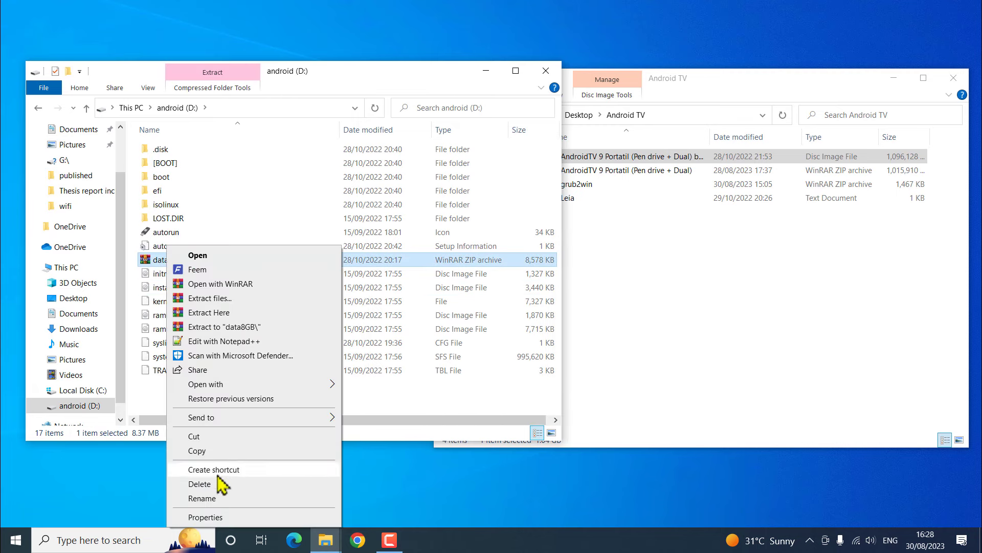
{"action": "left_click", "coordinate": [210, 313]}
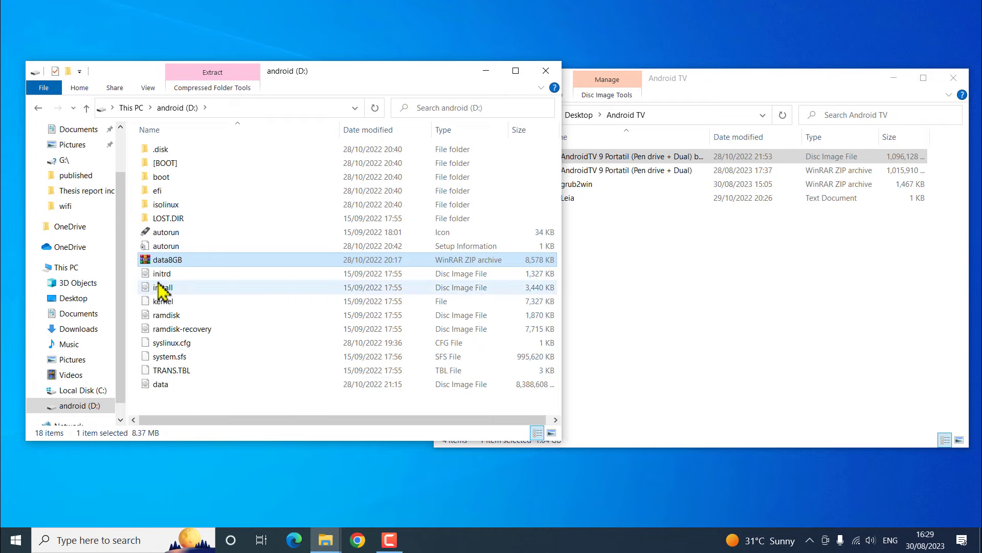
{"action": "left_click", "coordinate": [165, 388]}
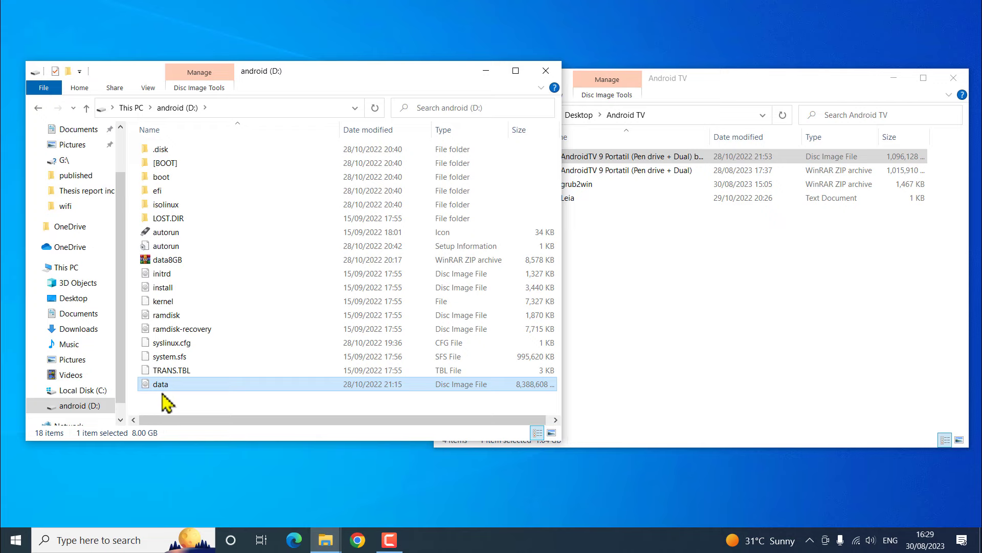
{"action": "left_click", "coordinate": [167, 261]}
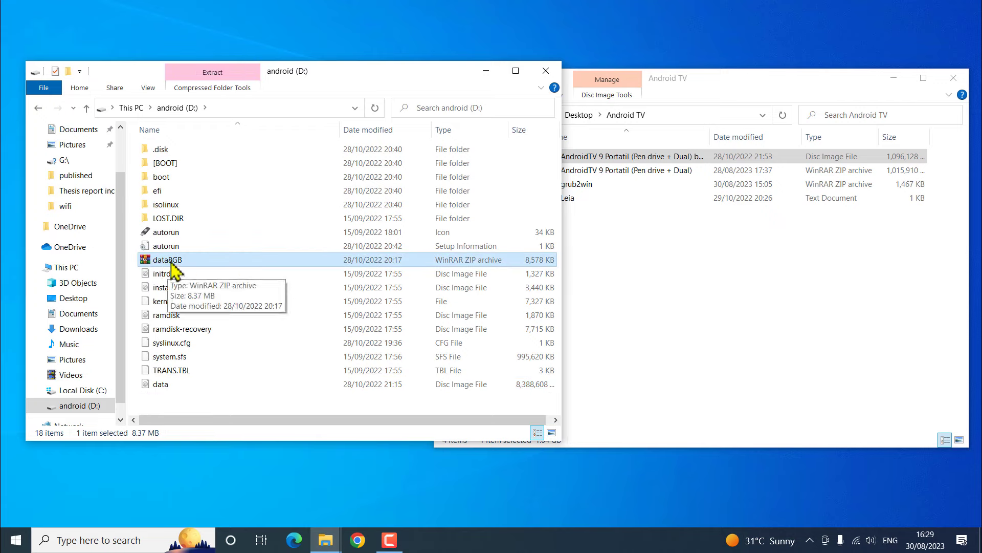
{"action": "right_click", "coordinate": [172, 265]}
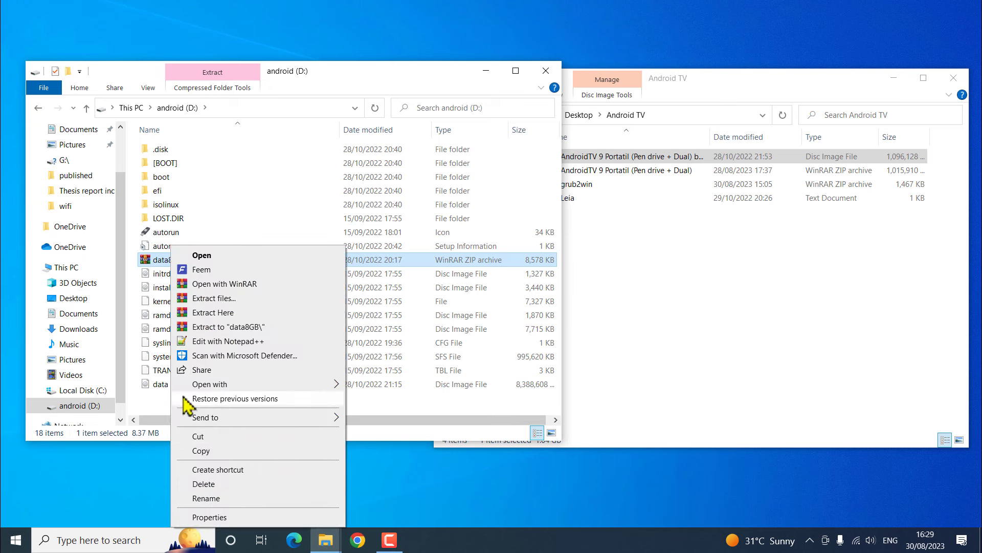
{"action": "left_click", "coordinate": [208, 486]}
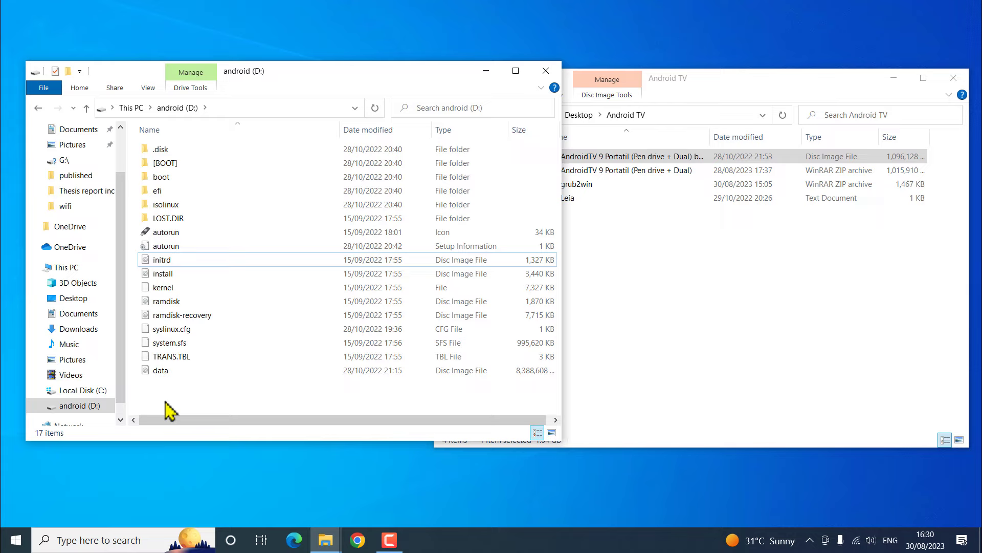
Check the free space of the android (D:) drive in This PC and reopen the drive.
{"action": "left_click", "coordinate": [131, 107]}
{"action": "left_click_drag", "start_coordinate": [428, 355], "coordinate": [314, 309]}
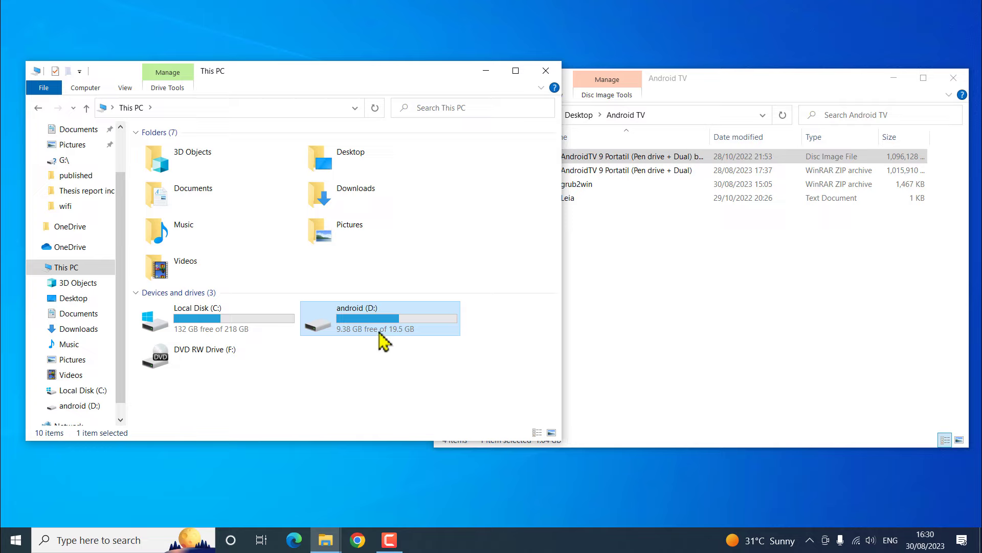
{"action": "mouse_move", "coordinate": [369, 329]}
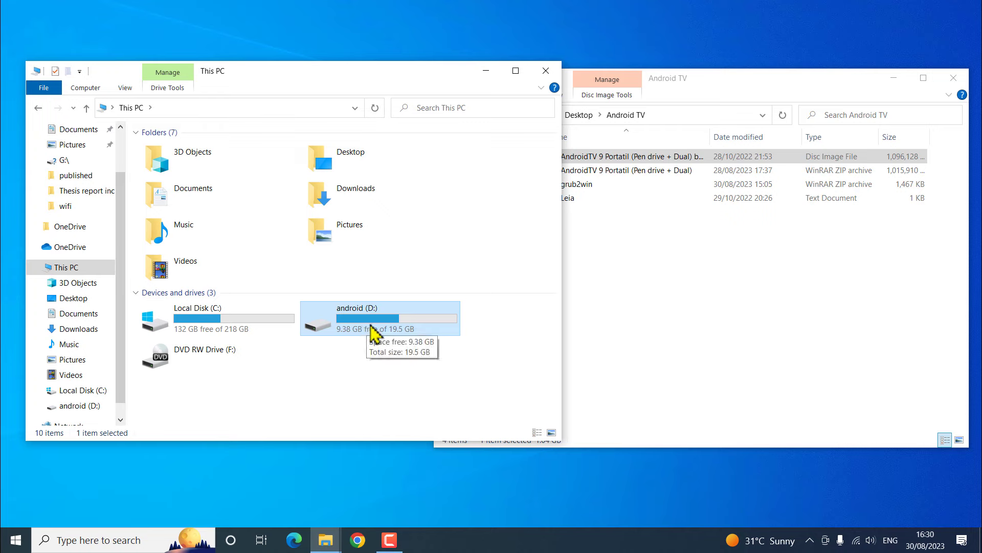
{"action": "double_click", "coordinate": [369, 330]}
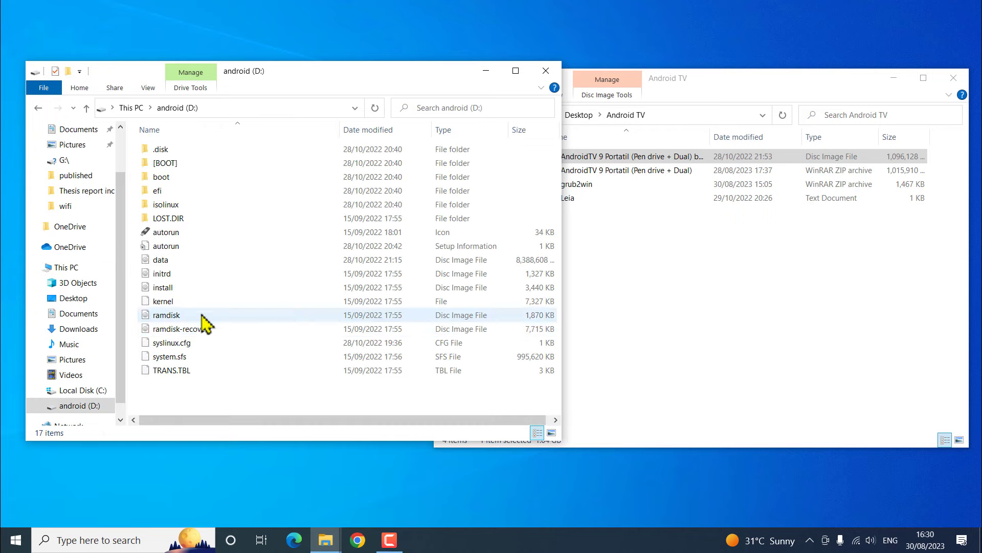